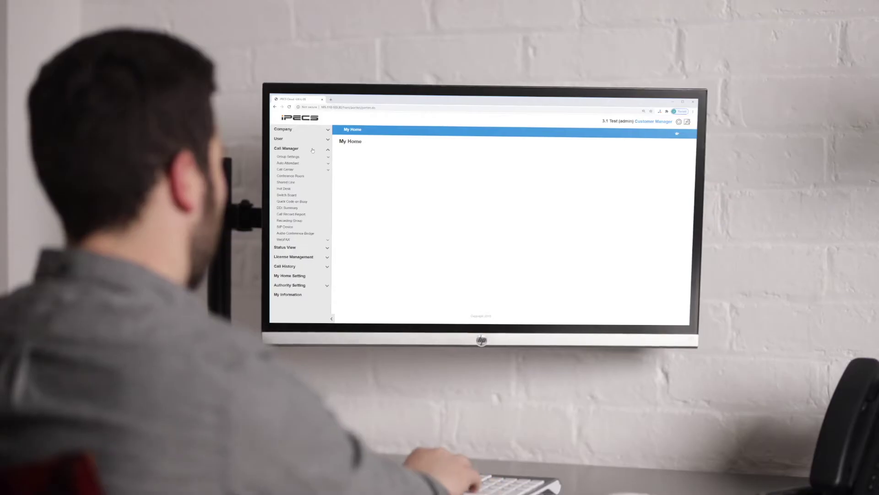
- Expand Auto Attendant under Call Manager in the sidebar to show its settings
left_click(306, 163)
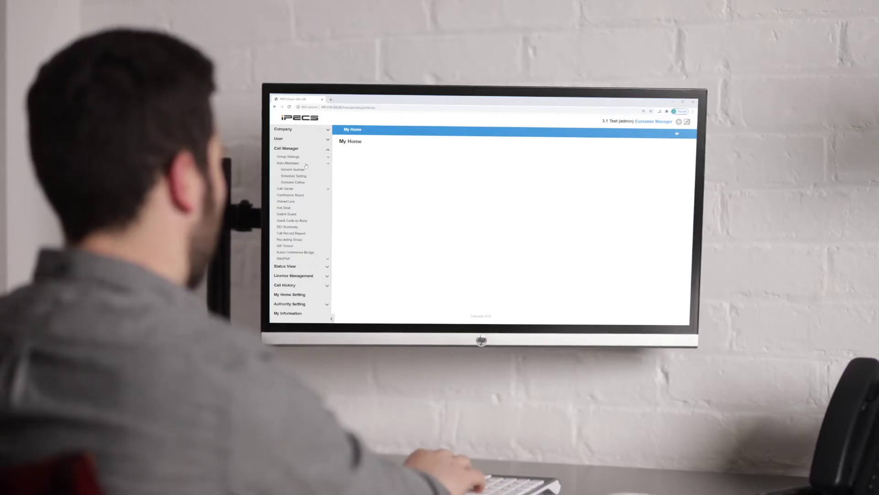
- Add a new auto attendant named 430 with service number 430
left_click(304, 172)
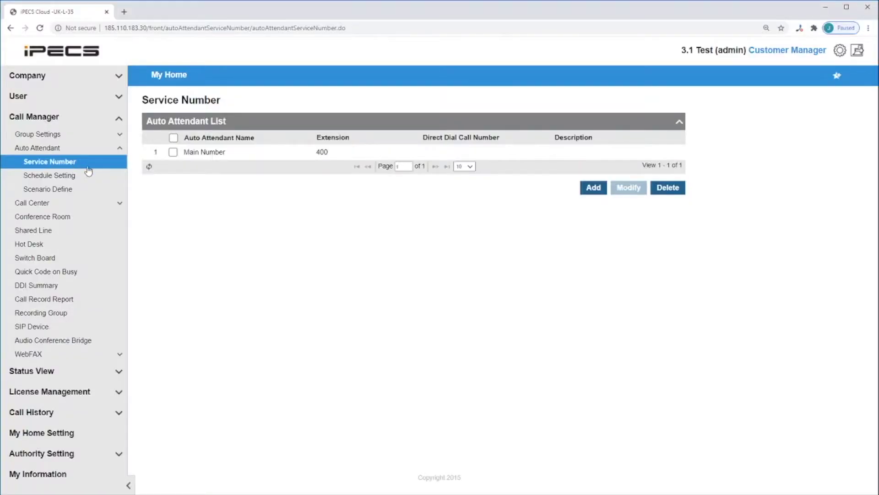
left_click(594, 188)
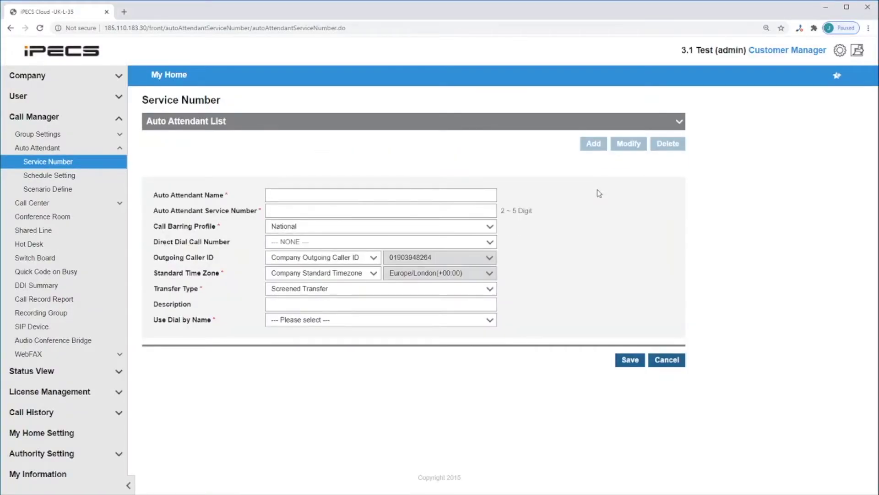
left_click(396, 196)
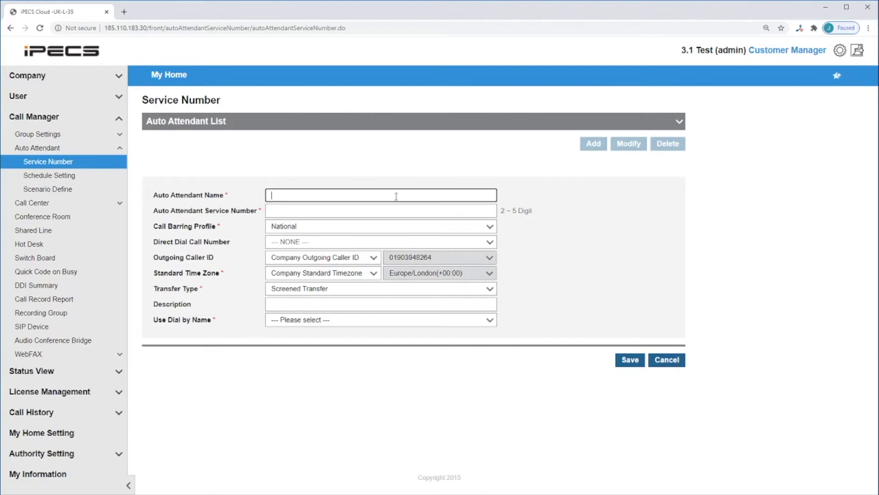
type("430")
left_click(344, 211)
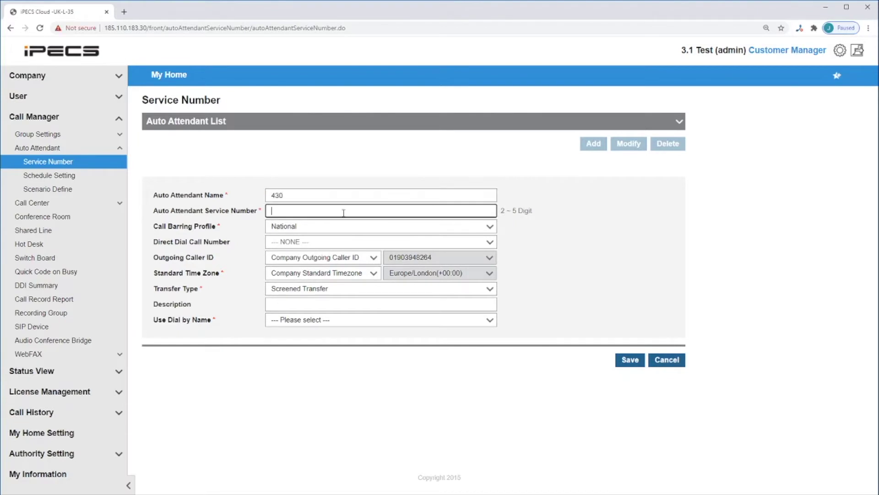
type("430")
- Set the call barring profile to Call barring, keeping company caller ID and time zone
left_click(339, 230)
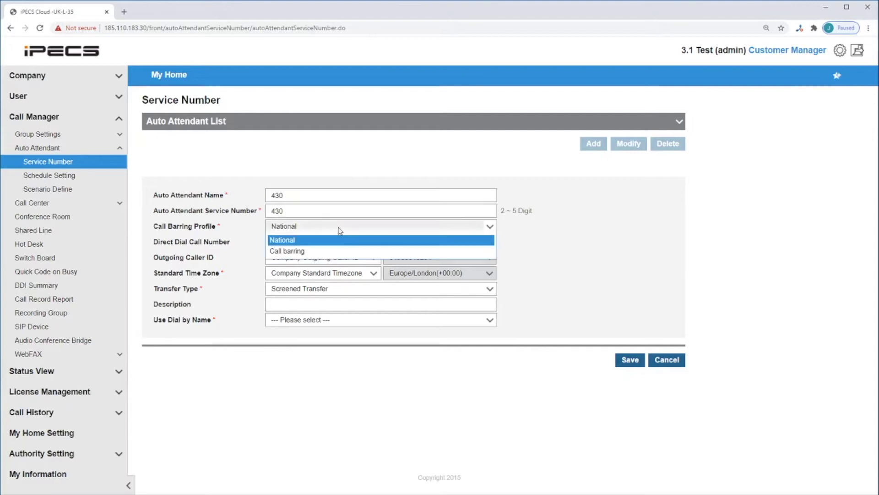
left_click(324, 254)
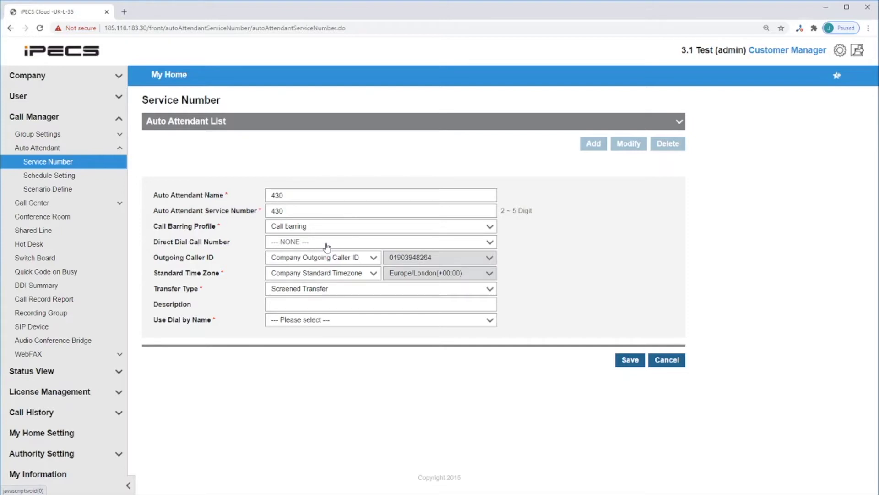
left_click(305, 262)
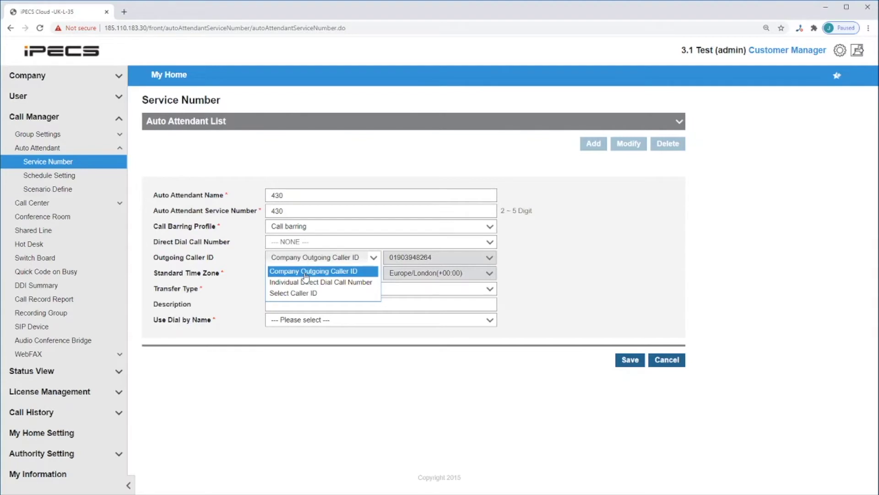
left_click(306, 275)
left_click(332, 274)
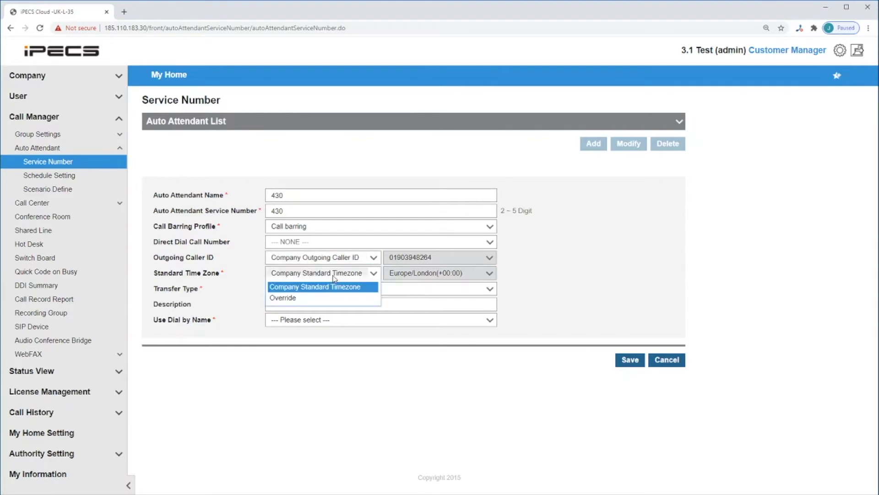
left_click(334, 276)
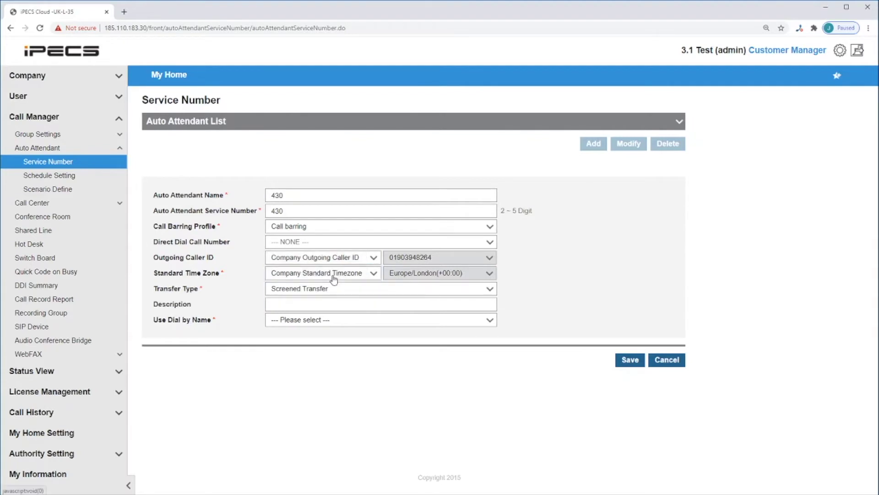
- Choose Blind Transfer as the transfer type and turn on Use Dial by Name
left_click(305, 290)
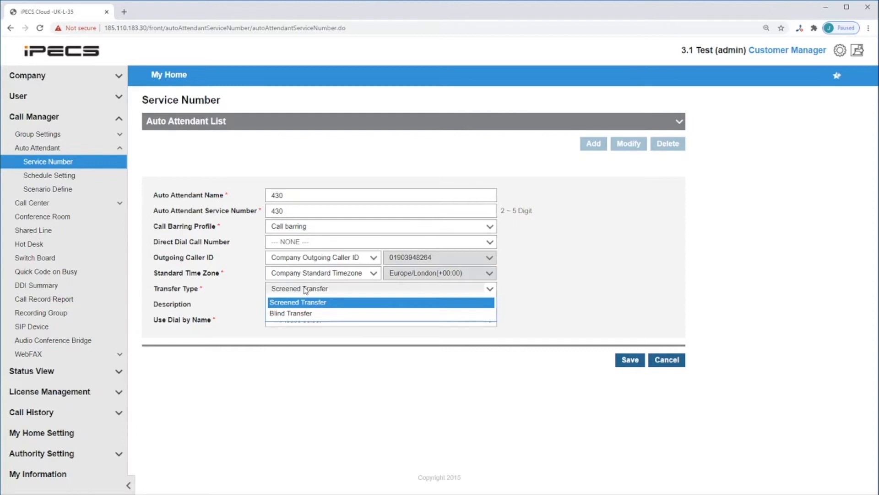
left_click(301, 314)
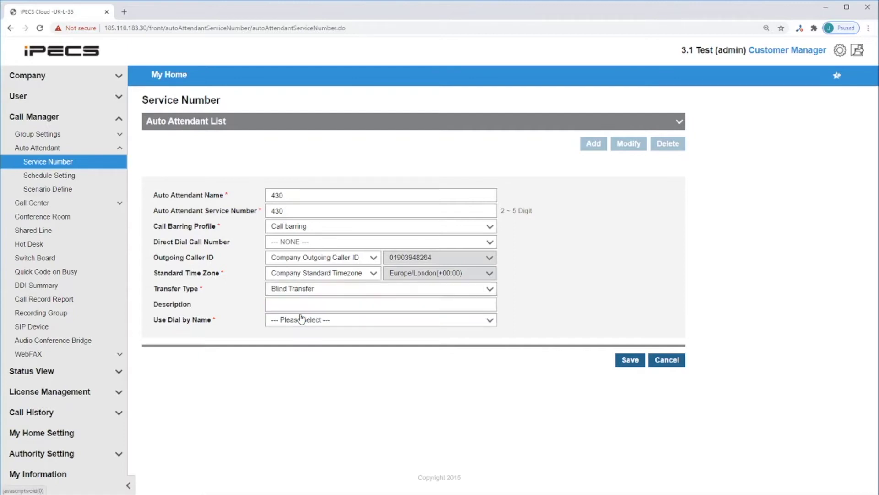
left_click(327, 323)
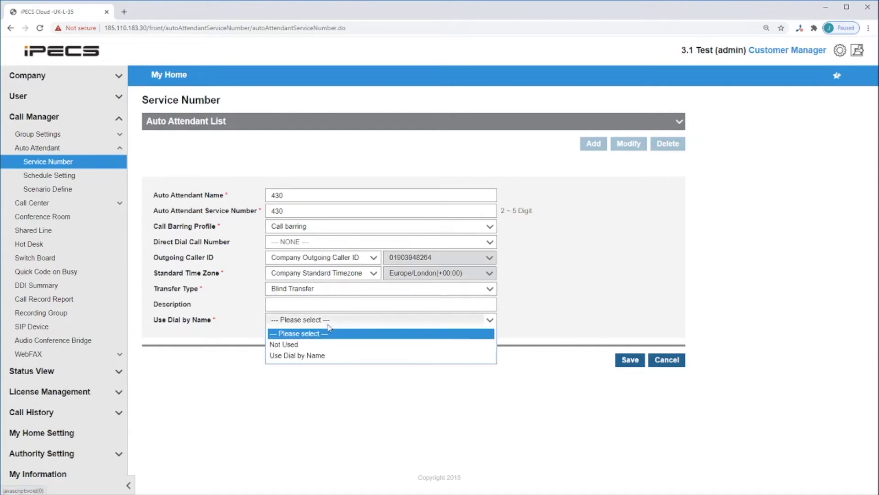
left_click(322, 356)
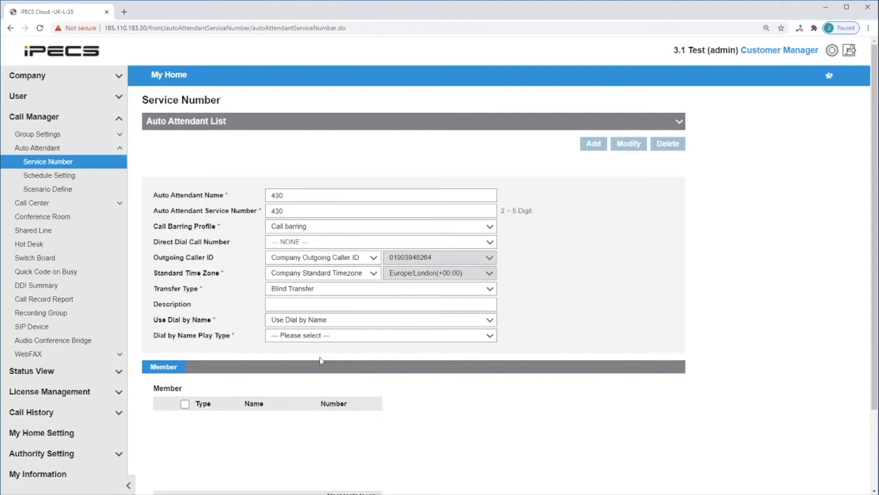
- Bring up the Dial by Name Play Type choices, Short Dial Play and Extension Play
scroll(321, 360, "down", 1)
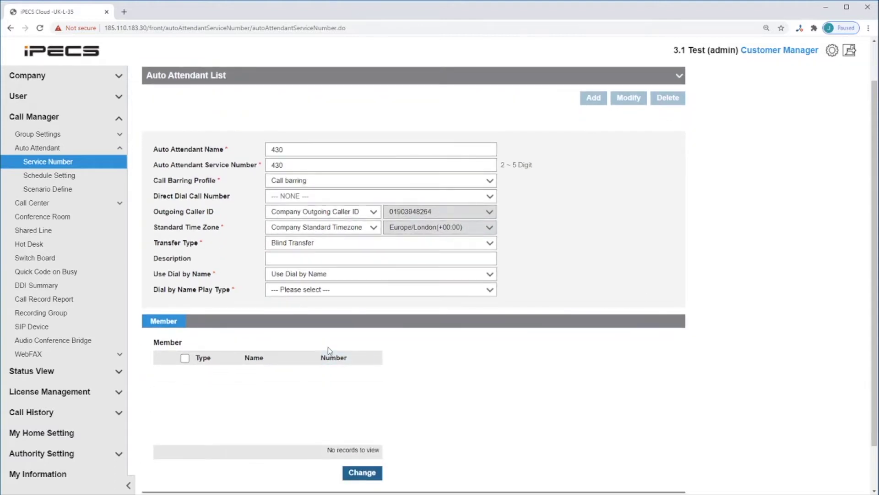
left_click(362, 292)
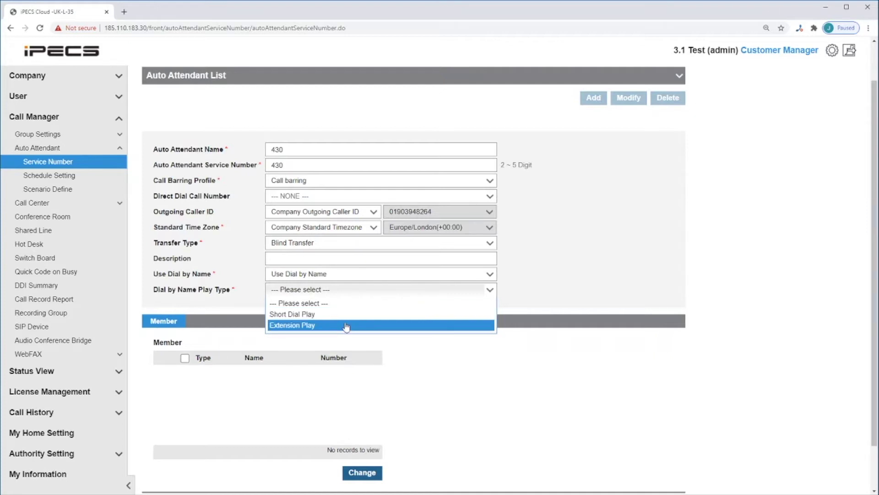
- Set play type to Extension Play and add extensions 200, 201 and 202 as members
left_click(346, 326)
scroll(345, 328, "down", 2)
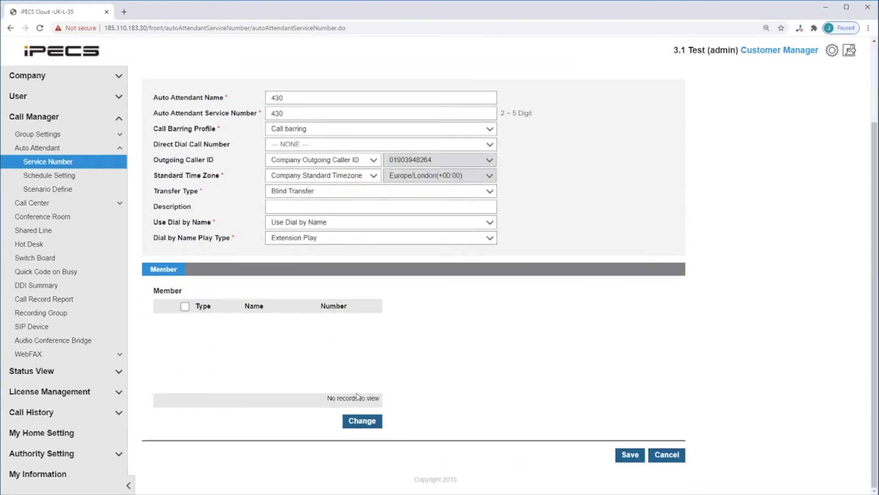
left_click(361, 420)
left_click(436, 321)
left_click(436, 336)
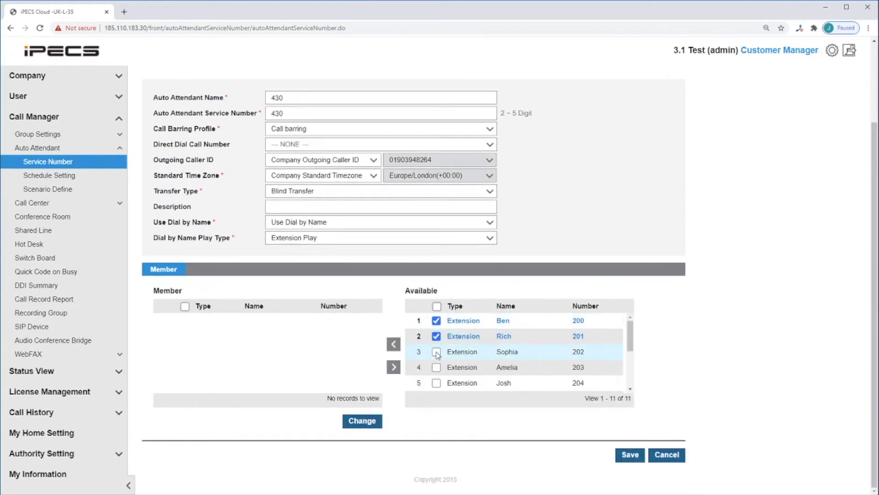
left_click(436, 351)
left_click(394, 344)
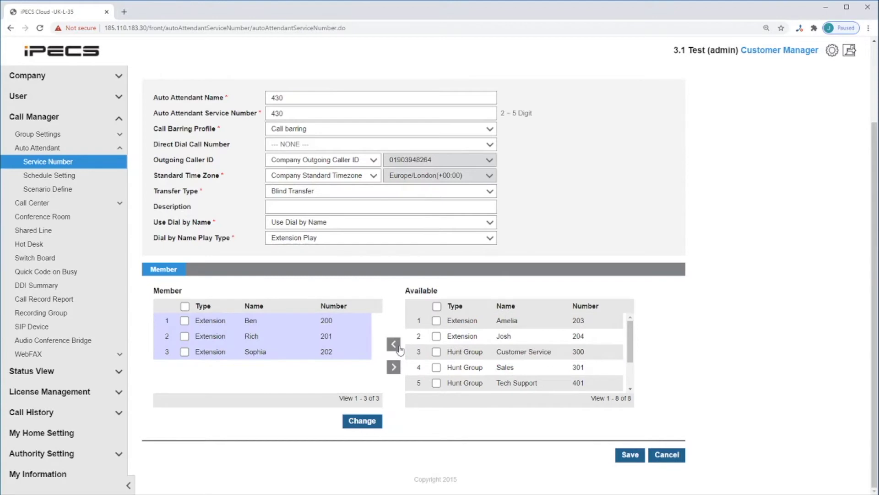
- Save the 430 auto attendant and confirm the registration
left_click(630, 455)
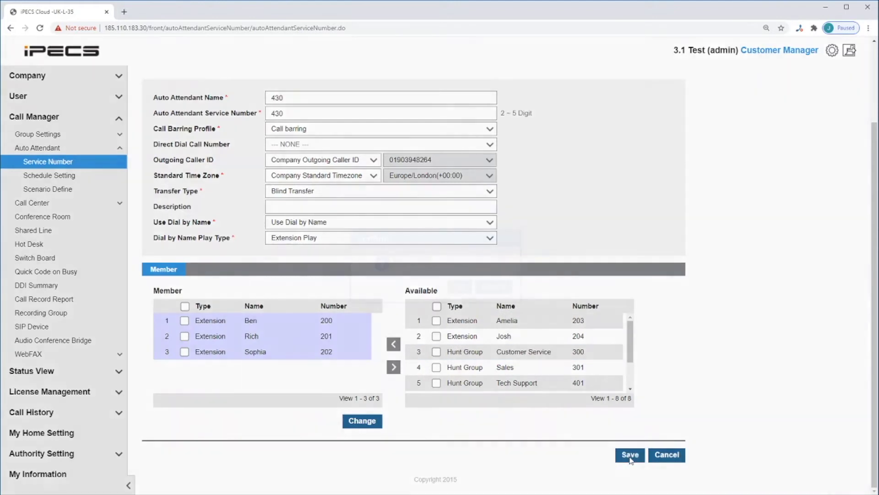
left_click(458, 287)
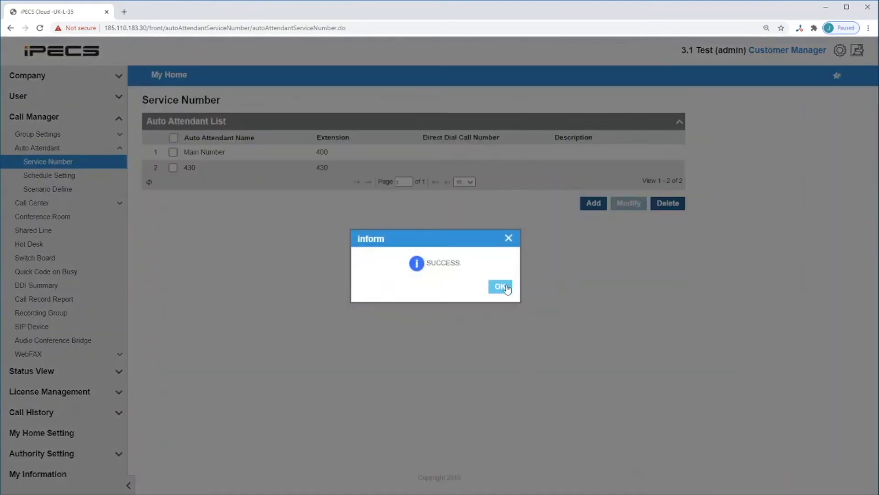
left_click(501, 286)
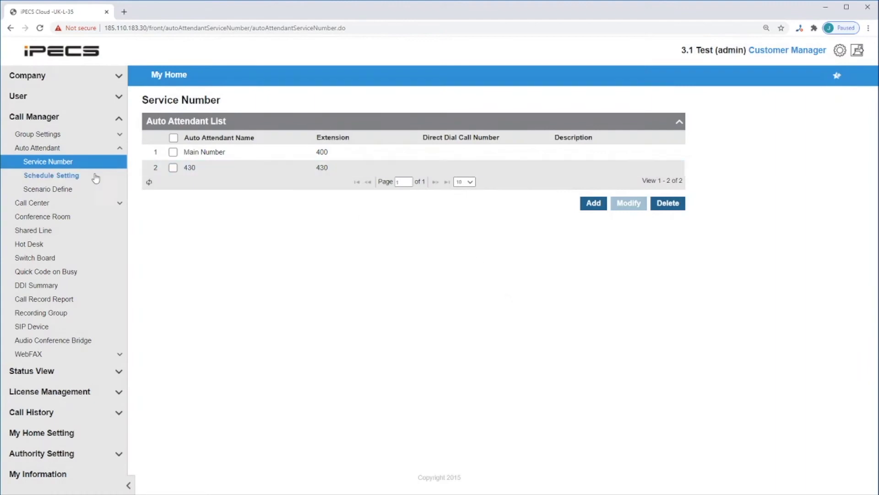
- Show the Schedule Setting list for auto attendant 430 (430)
left_click(85, 180)
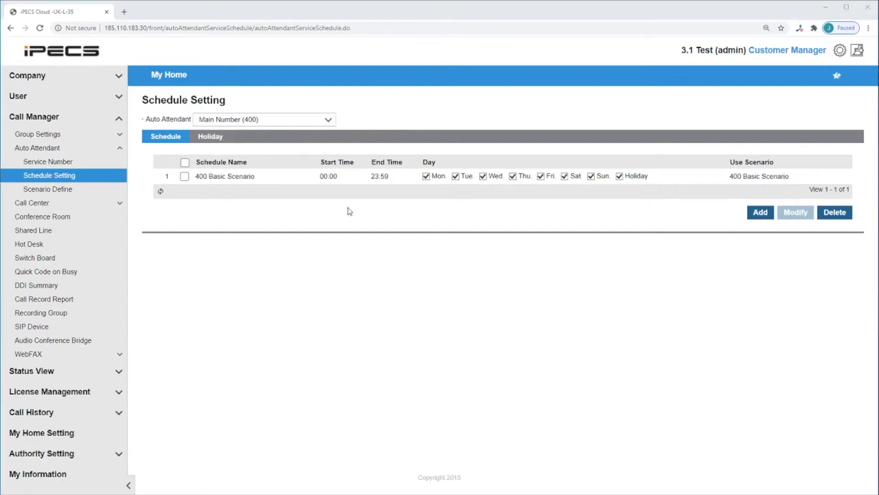
left_click(328, 120)
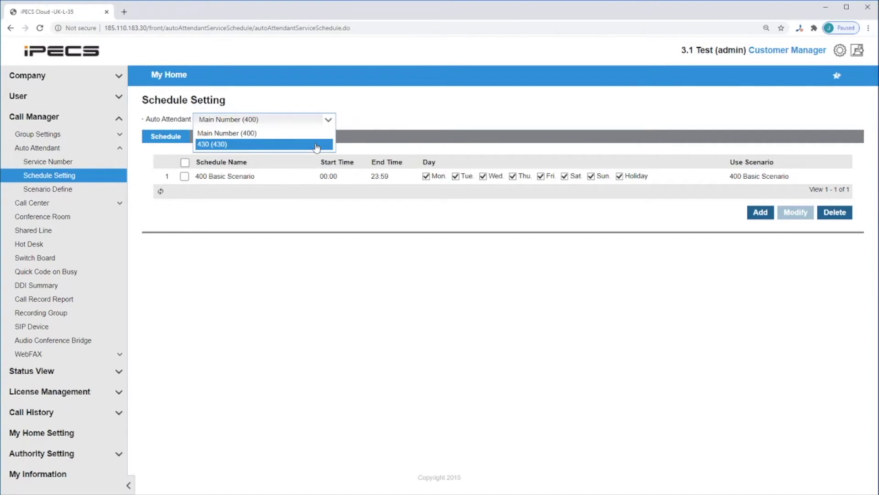
left_click(317, 145)
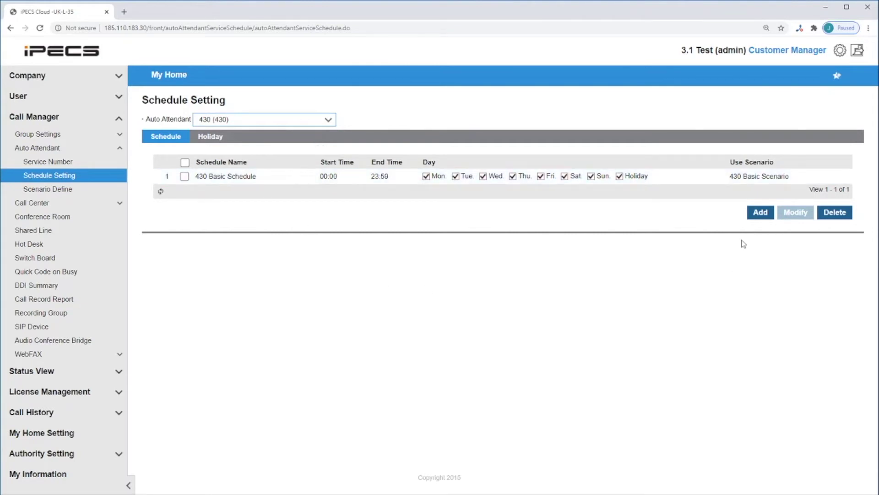
- Add a schedule '430 - mondays' covering Monday only, excluding other days and holidays
left_click(760, 213)
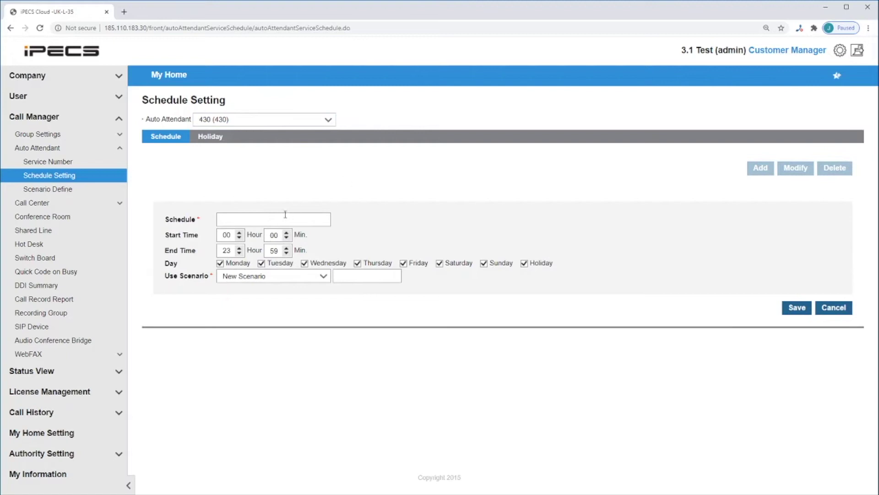
left_click(285, 217)
type("430")
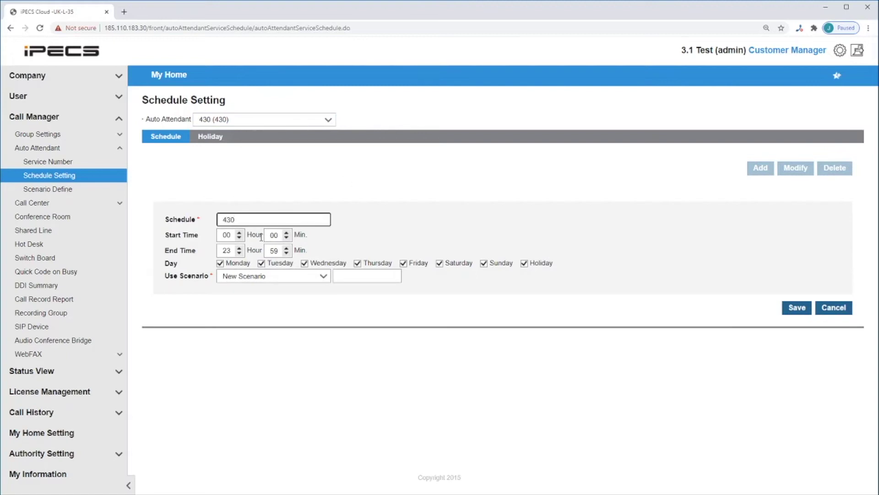
type(" - mondays")
left_click(261, 263)
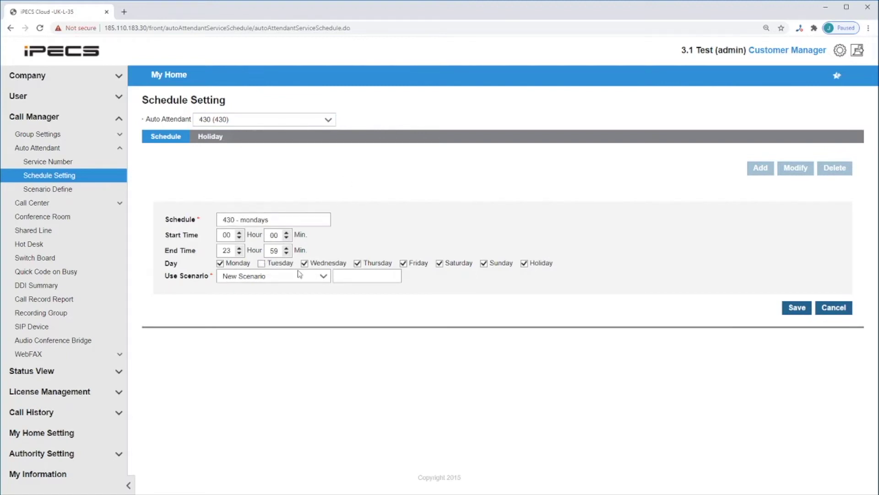
left_click(304, 263)
left_click(357, 263)
left_click(403, 263)
left_click(439, 263)
left_click(484, 264)
left_click(524, 263)
- Give the Monday schedule a new scenario named 430 and save it
left_click(375, 276)
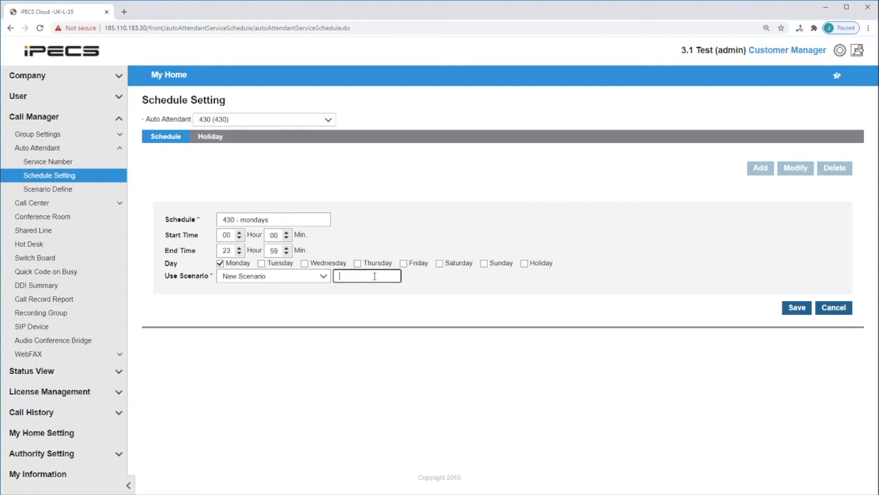
type("430")
left_click(805, 310)
left_click(453, 292)
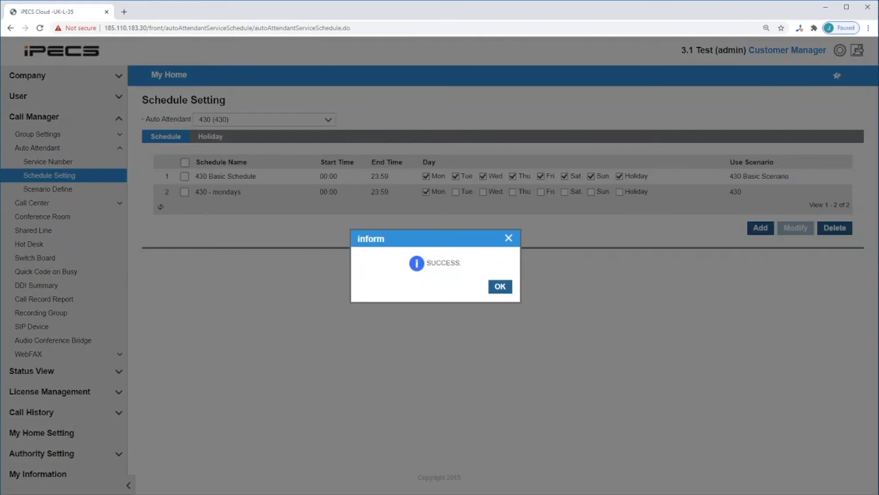
left_click(498, 287)
- Add a schedule '430 - tuesday-friday' covering Tuesday to Friday, excluding weekends and holidays
left_click(760, 227)
left_click(319, 221)
type("430 - tuesday-friday")
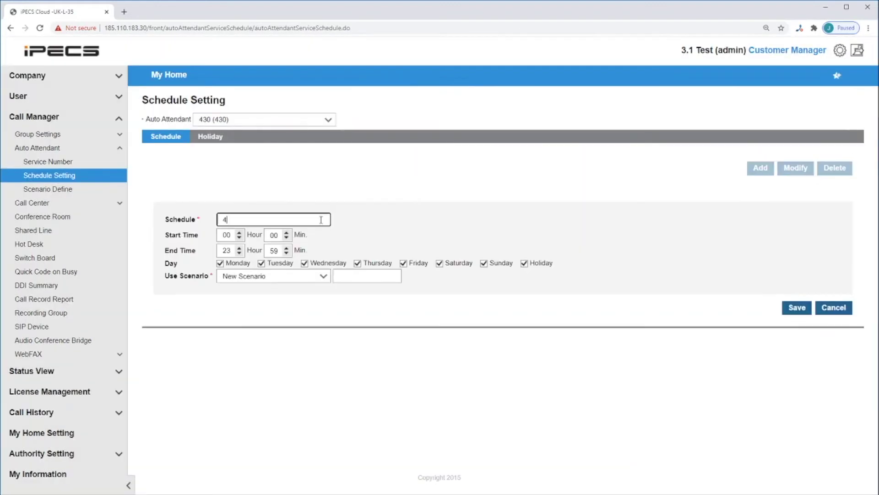
left_click(219, 263)
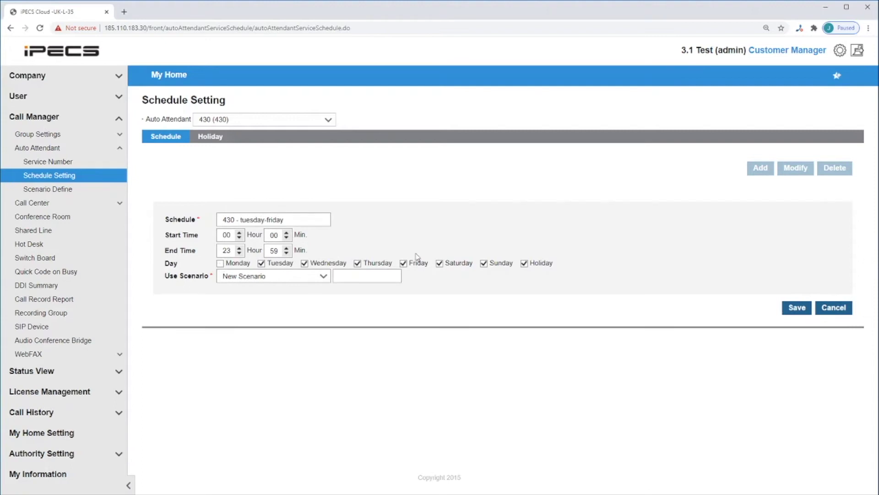
left_click(440, 263)
left_click(484, 263)
left_click(525, 263)
- Give it a new scenario named '430 tuesday-friday' and save the schedule
left_click(383, 276)
type("430 tuesday-friday")
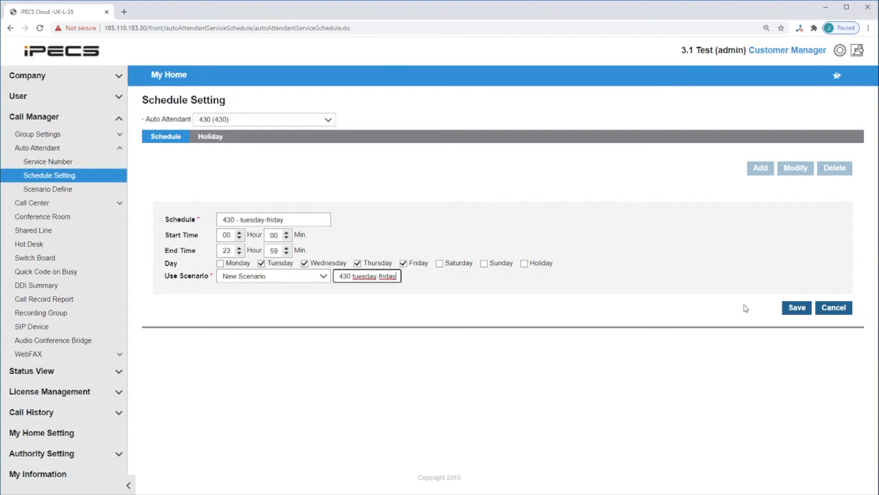
left_click(797, 308)
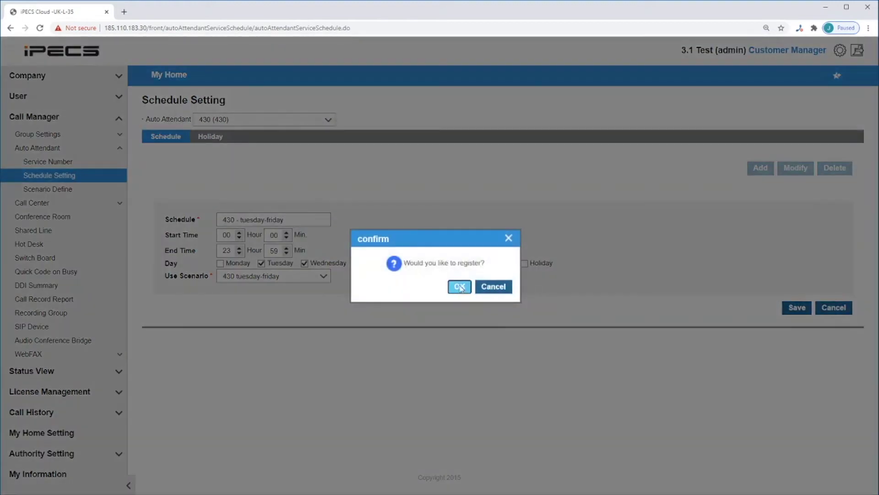
left_click(459, 286)
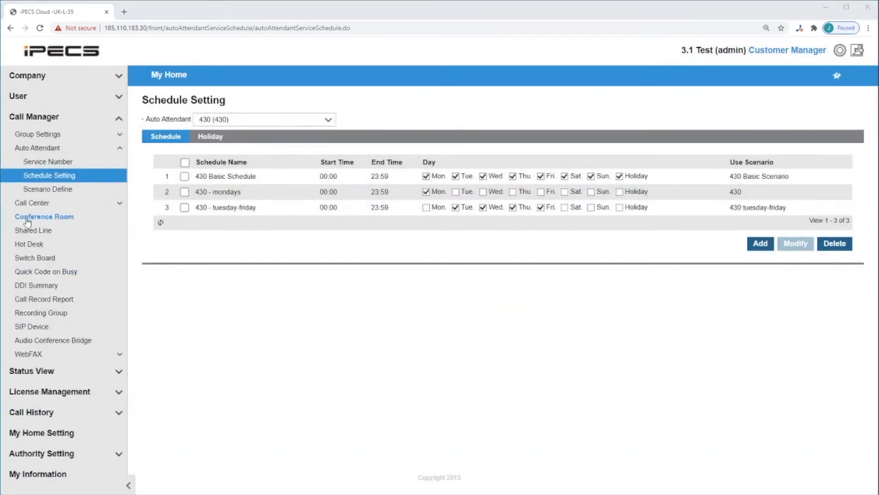
- Add a yearly 05-01 holiday on the attendant's Holiday tab
left_click(215, 137)
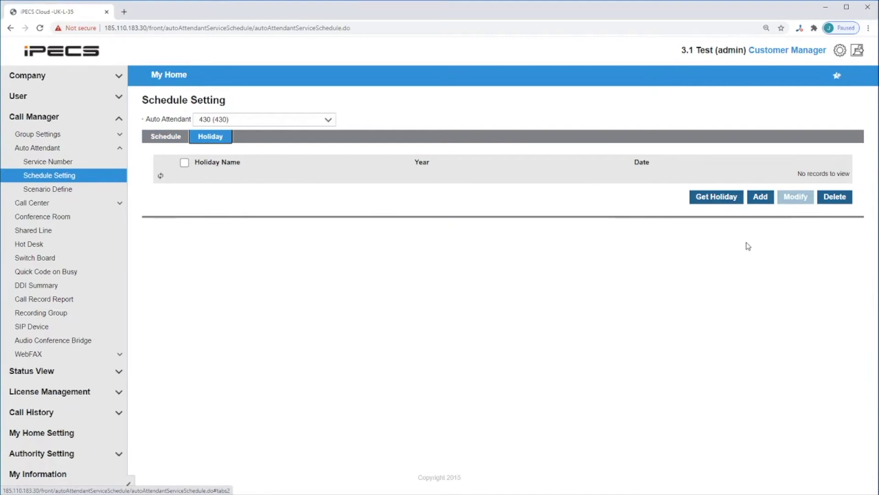
left_click(761, 200)
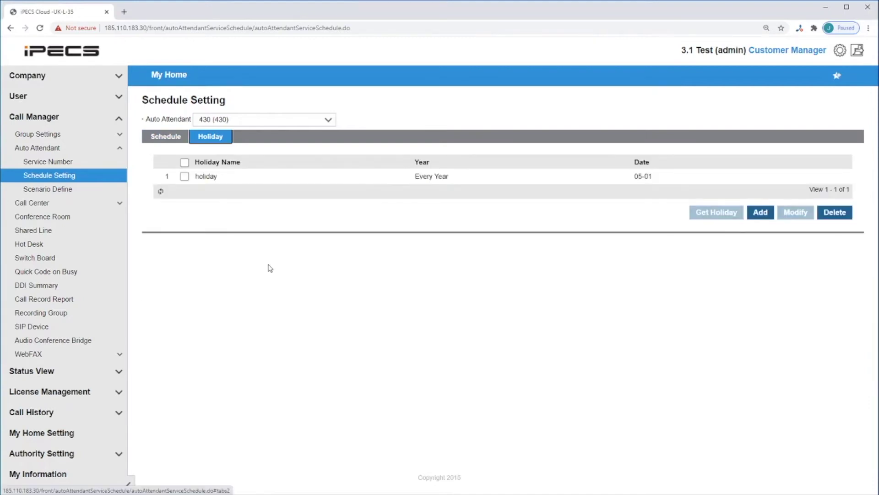
left_click(69, 190)
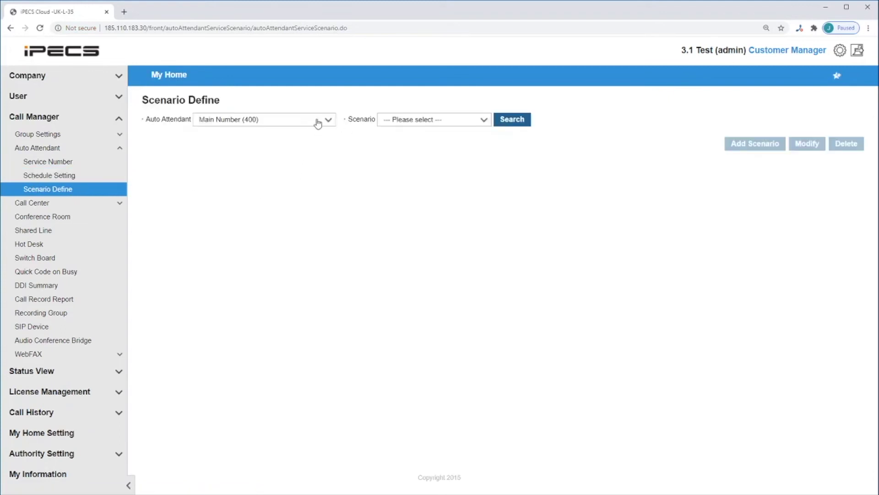
- Search for scenario 430 under auto attendant 430 (430) and open its details
left_click(318, 123)
left_click(297, 150)
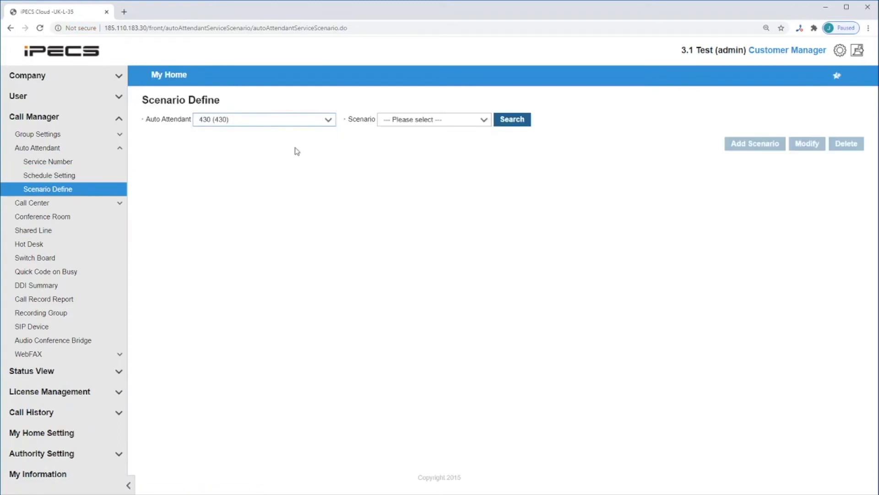
left_click(447, 122)
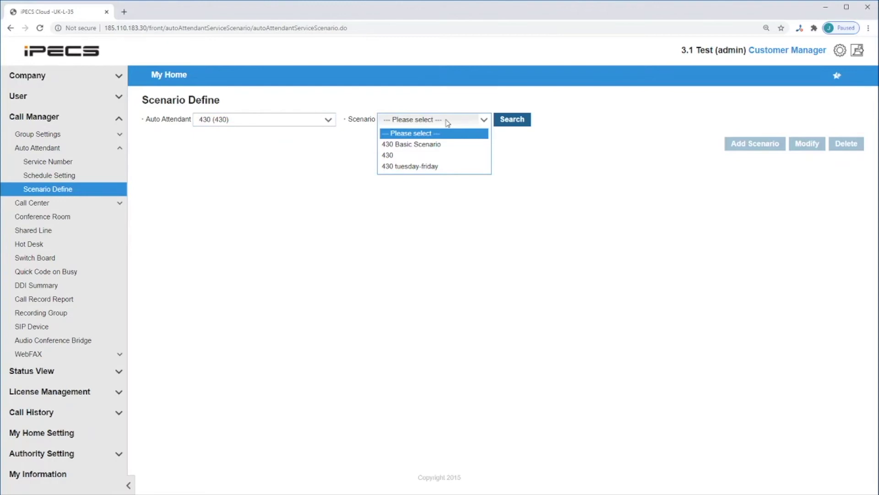
left_click(440, 160)
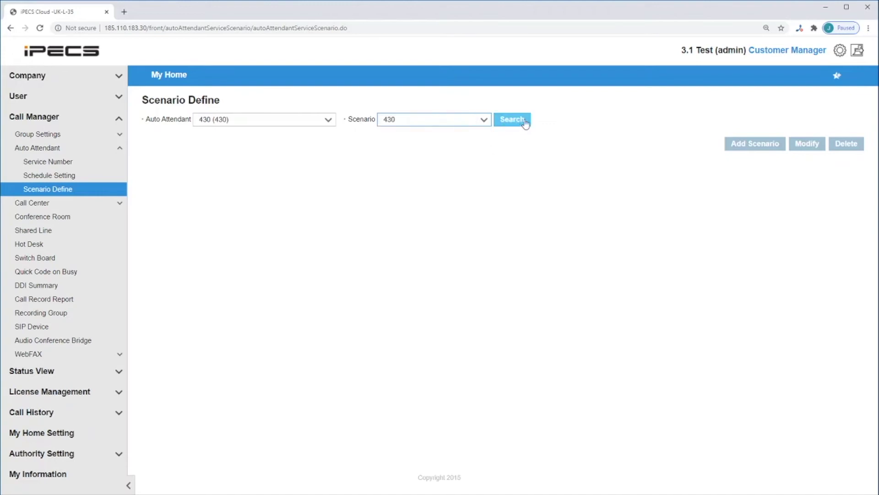
left_click(525, 122)
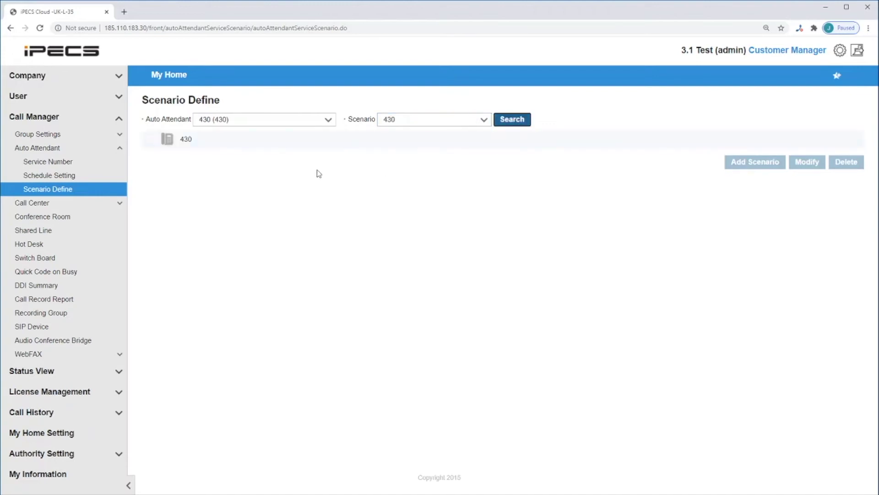
left_click(185, 139)
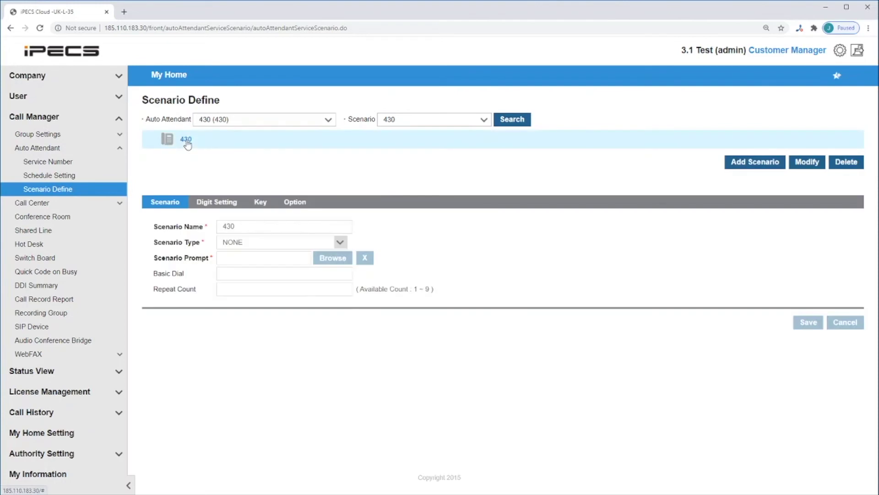
- Make scenario 430 a General AA and route digit 1 as Short Dial to 100
left_click(806, 169)
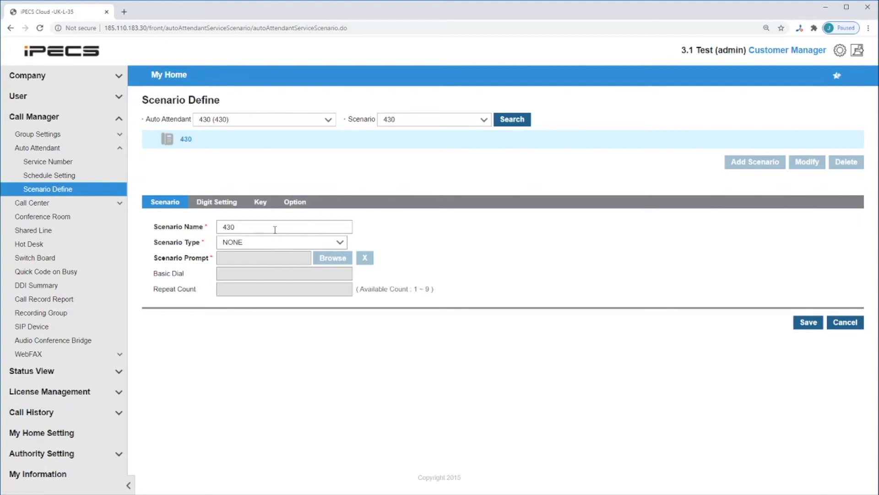
left_click(271, 246)
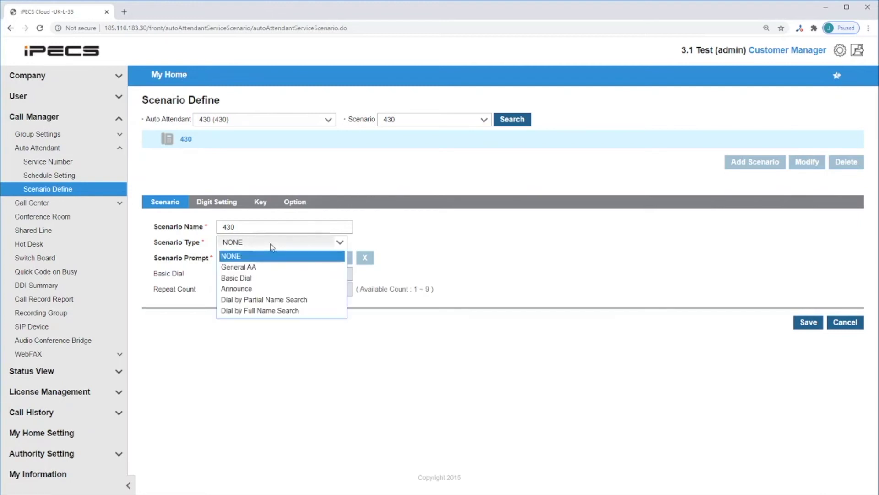
left_click(265, 268)
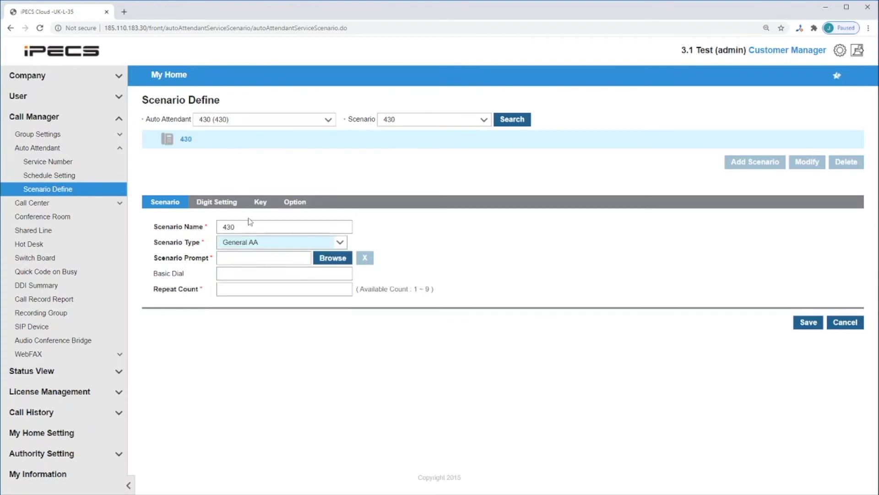
left_click(228, 202)
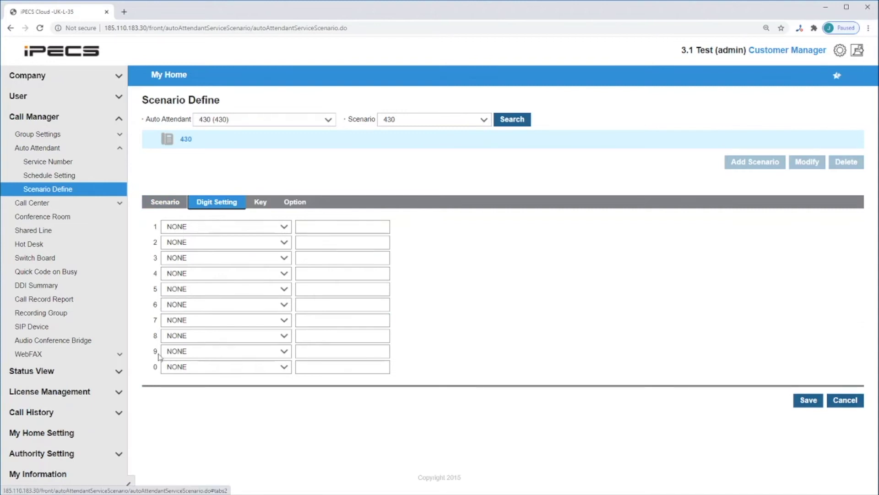
left_click(249, 228)
left_click(235, 256)
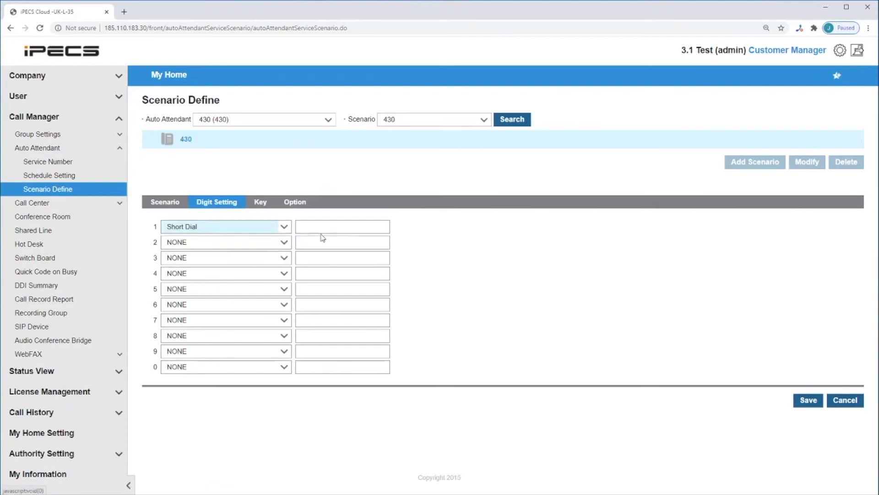
left_click(337, 232)
type("100")
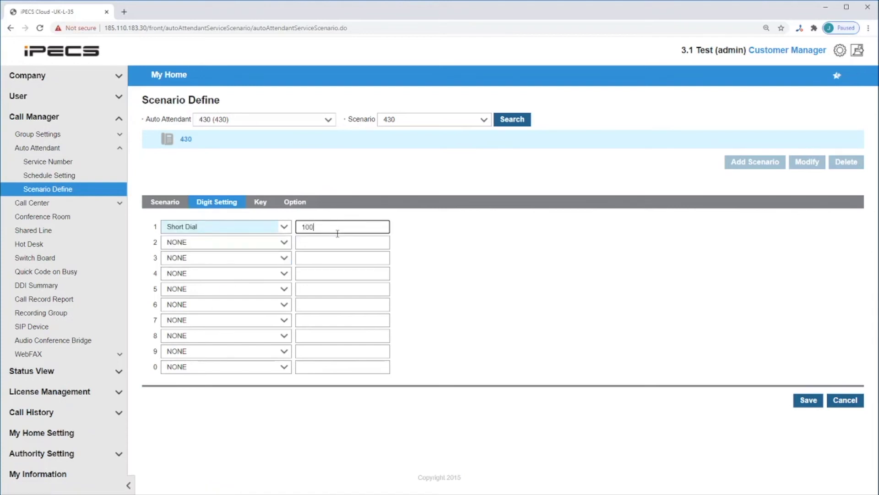
- Set the scenario's minimum and maximum digit counts to 1 on the Key tab
left_click(260, 201)
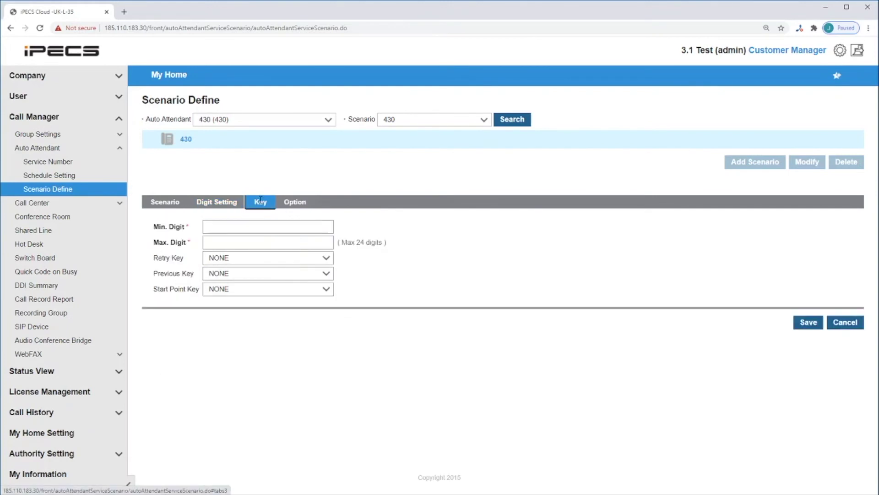
left_click(241, 230)
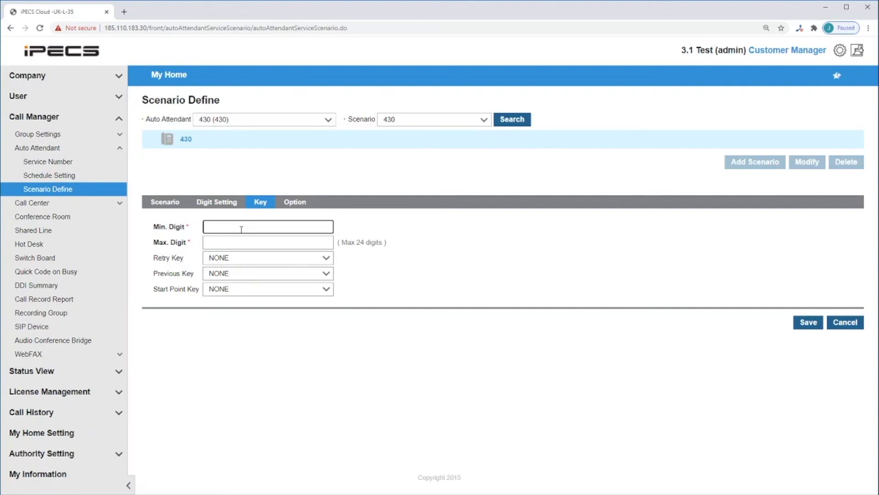
type("1")
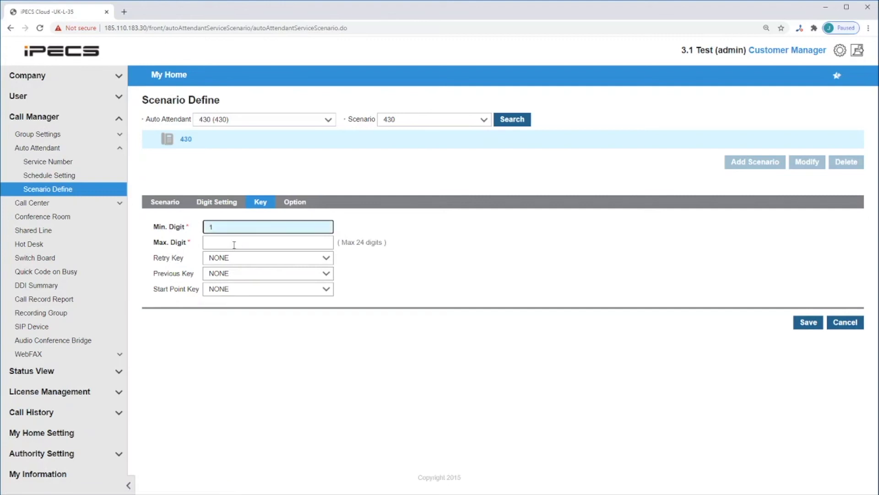
left_click(234, 244)
type("1")
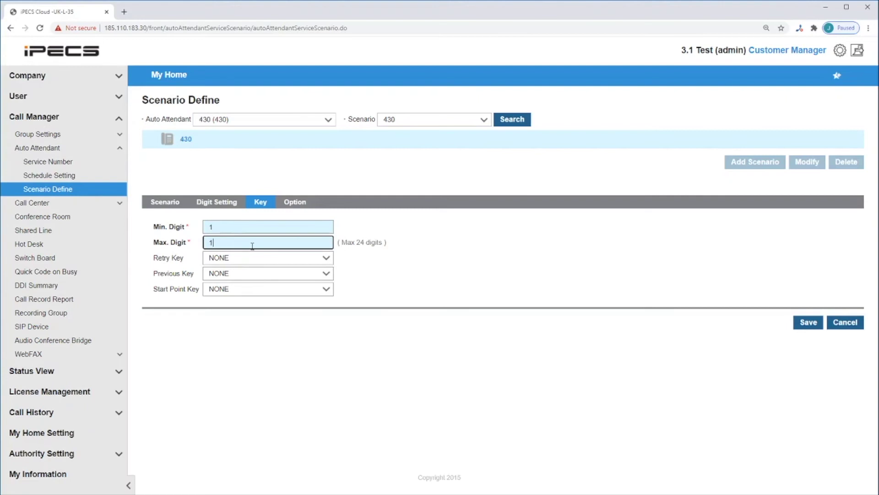
- Use blank - Cloud.wav for both the No Match and No Input announcements
left_click(293, 204)
left_click(374, 227)
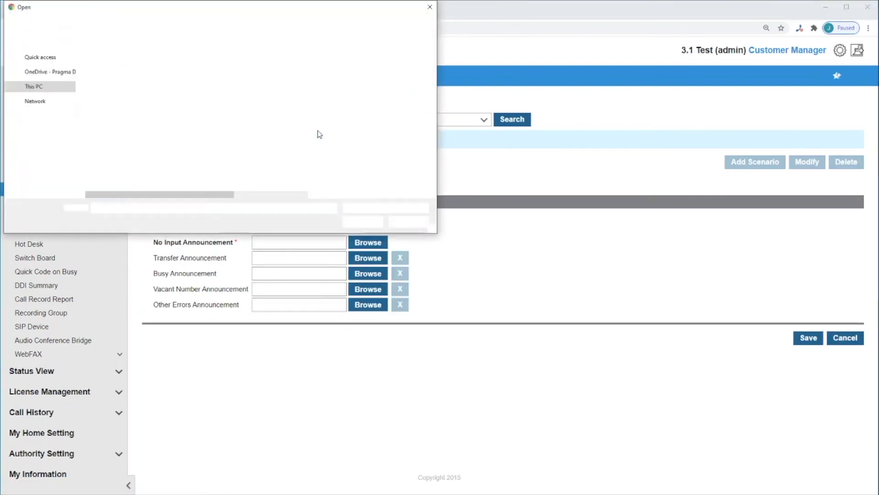
left_click(127, 64)
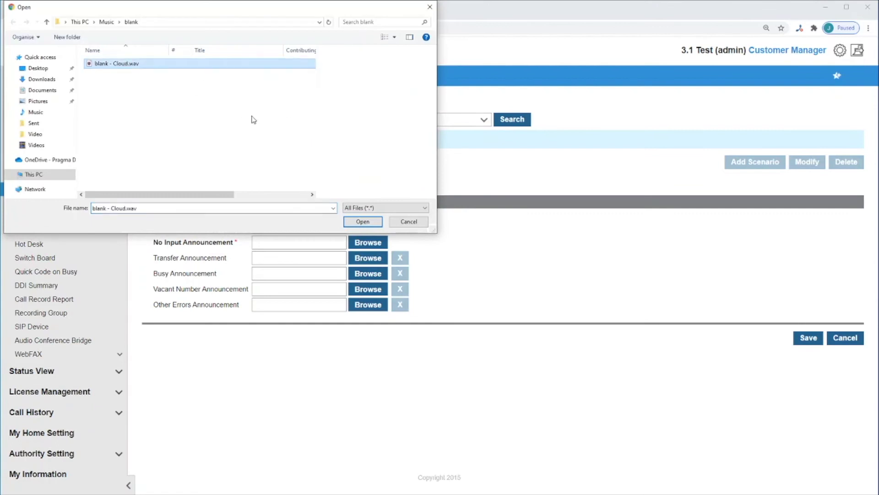
left_click(363, 222)
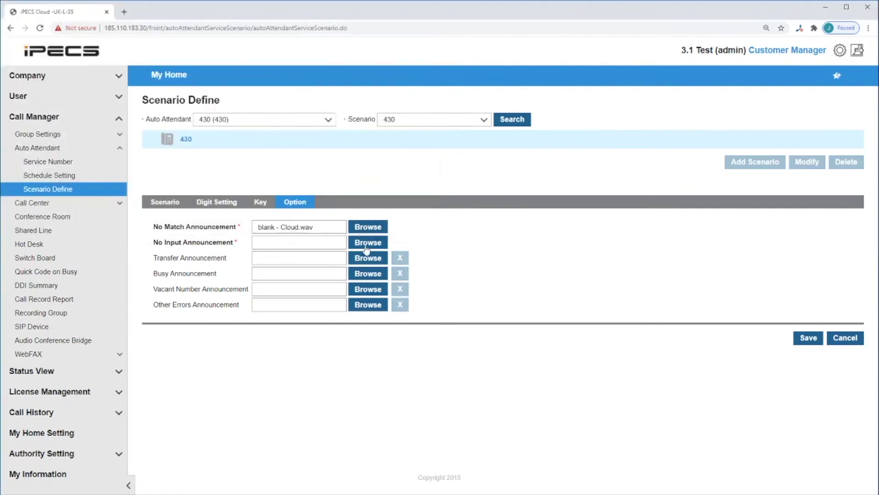
left_click(367, 242)
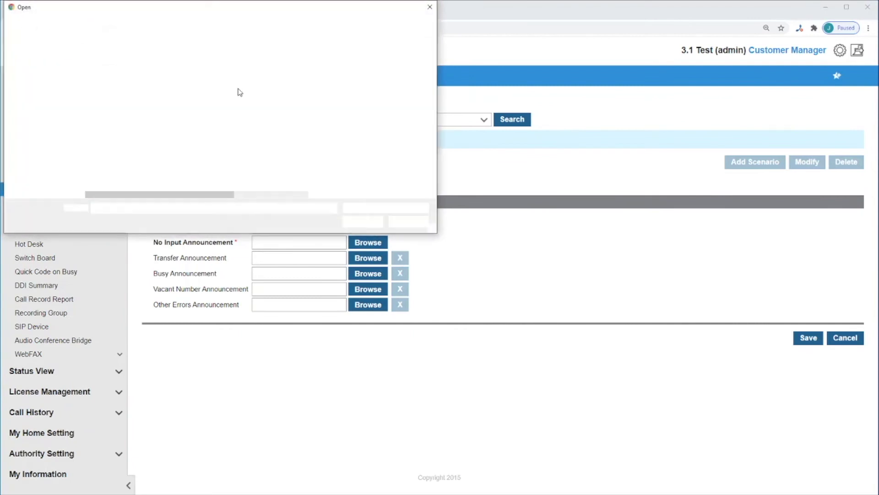
left_click(137, 63)
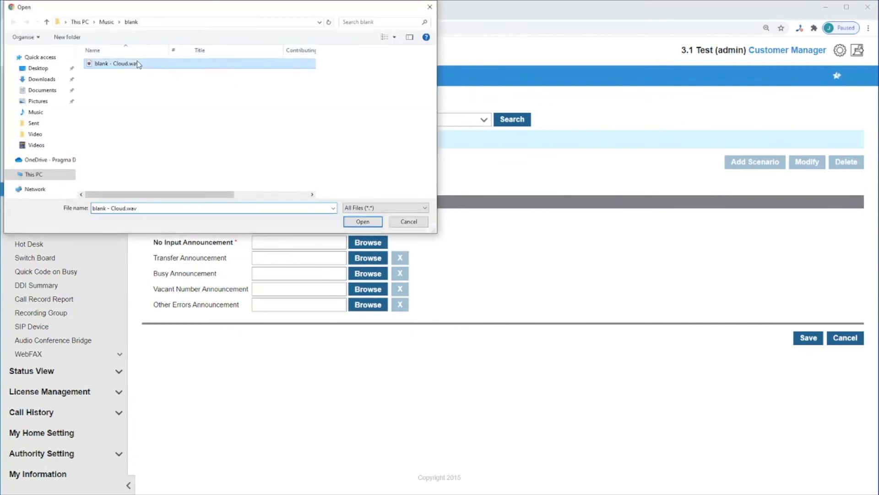
left_click(365, 225)
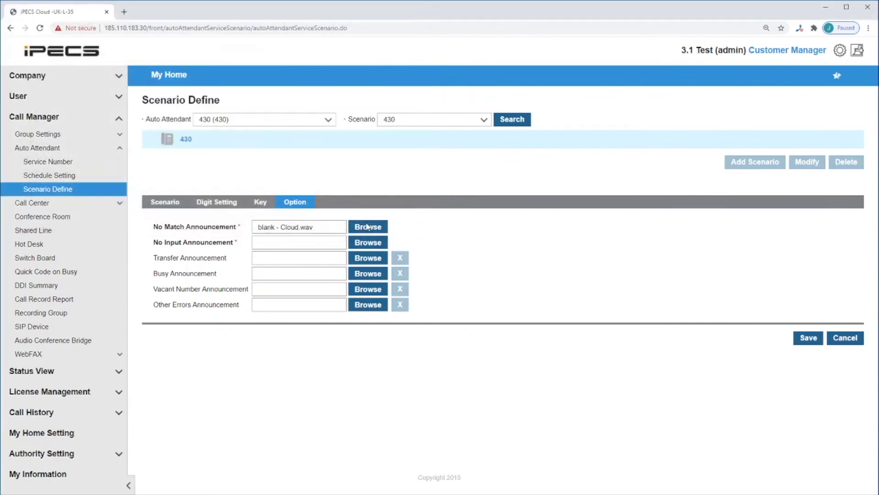
left_click(159, 204)
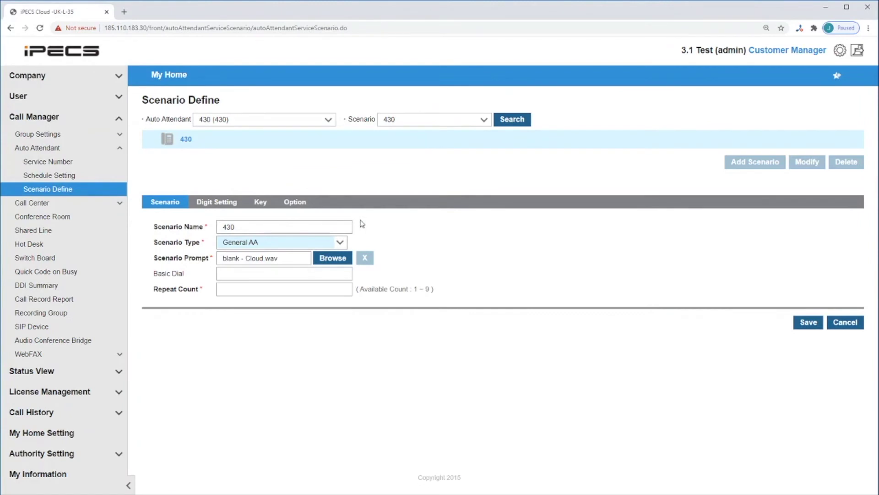
- Enter a repeat count of 1 and set the scenario type to Basic Dial
left_click(236, 289)
type("1")
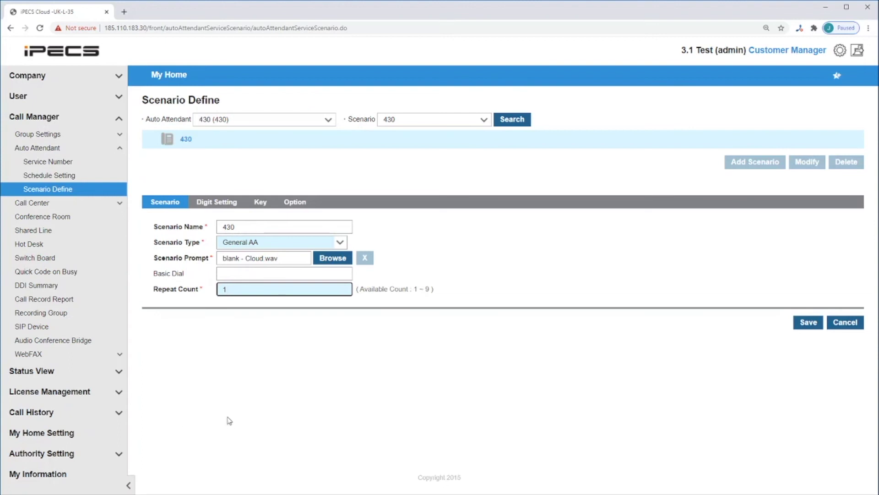
left_click(260, 272)
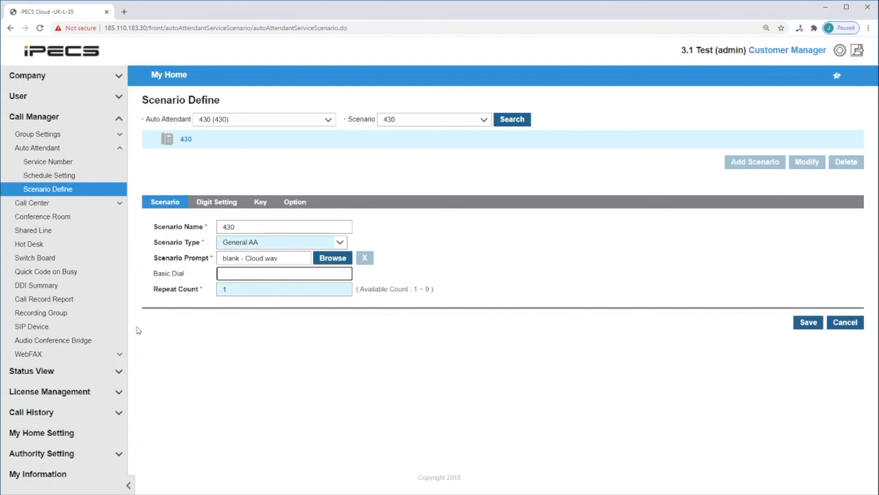
left_click(283, 242)
left_click(259, 278)
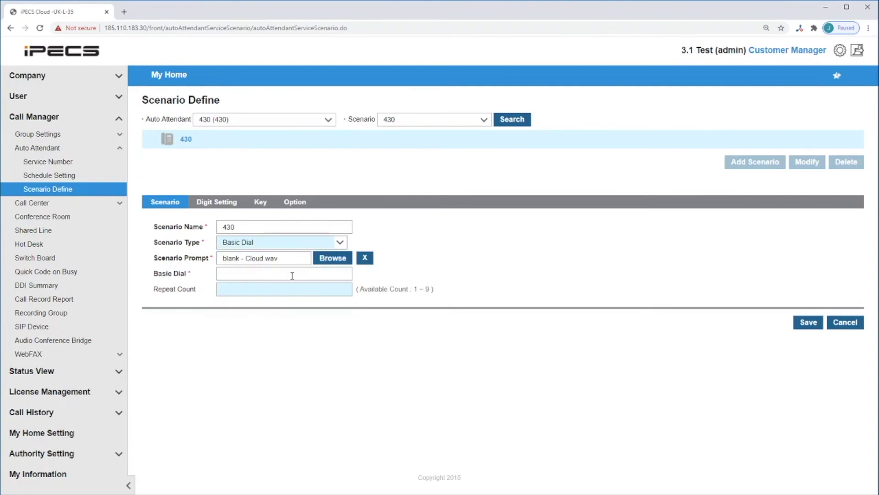
- Enter 100 as the Basic Dial destination
left_click(264, 272)
type("100")
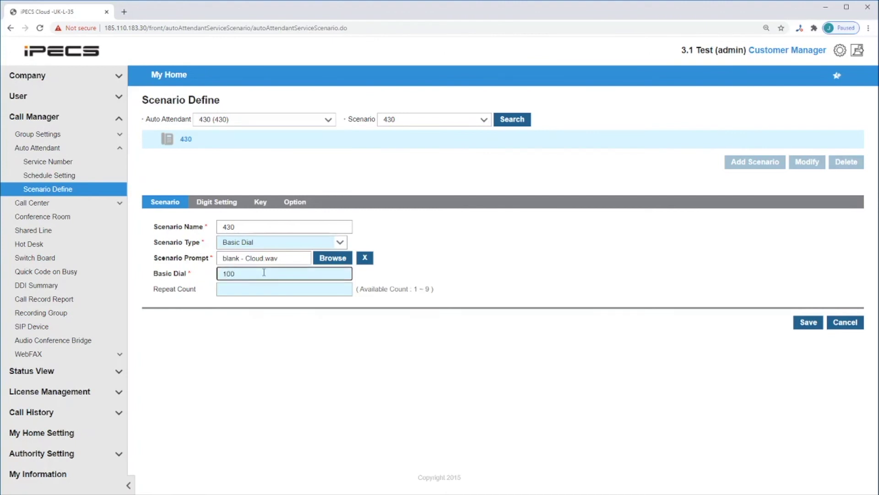
left_click(291, 241)
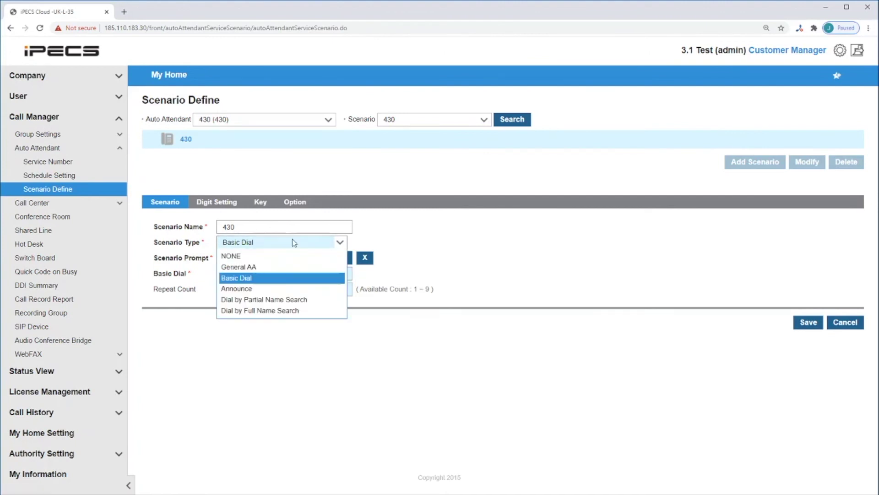
- Try Announce and Dial by Partial Name Search, then settle on Dial by Full Name Search
left_click(272, 289)
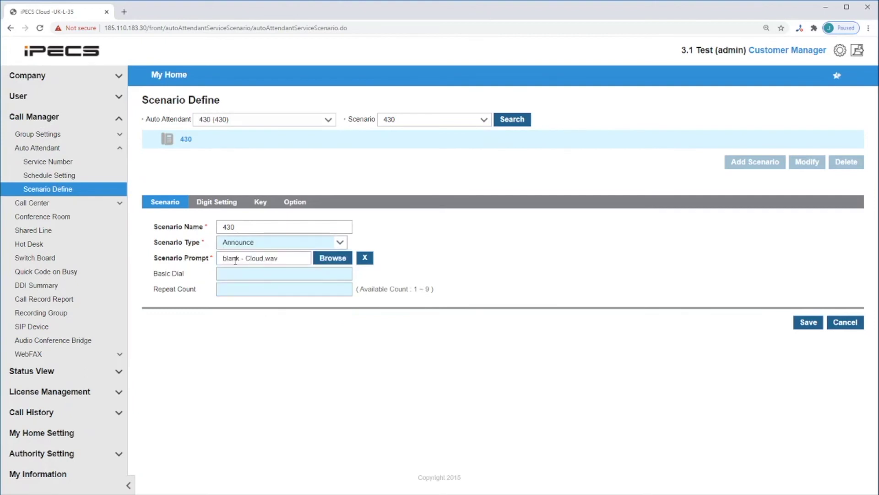
left_click(276, 247)
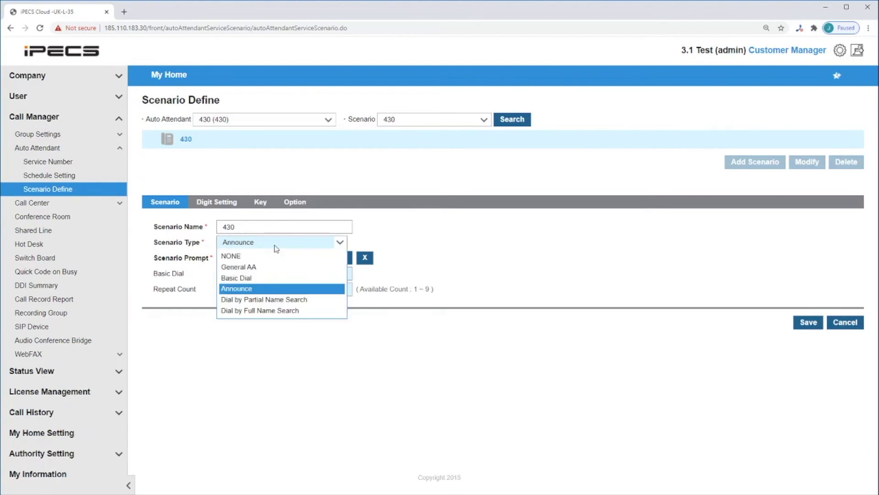
left_click(263, 304)
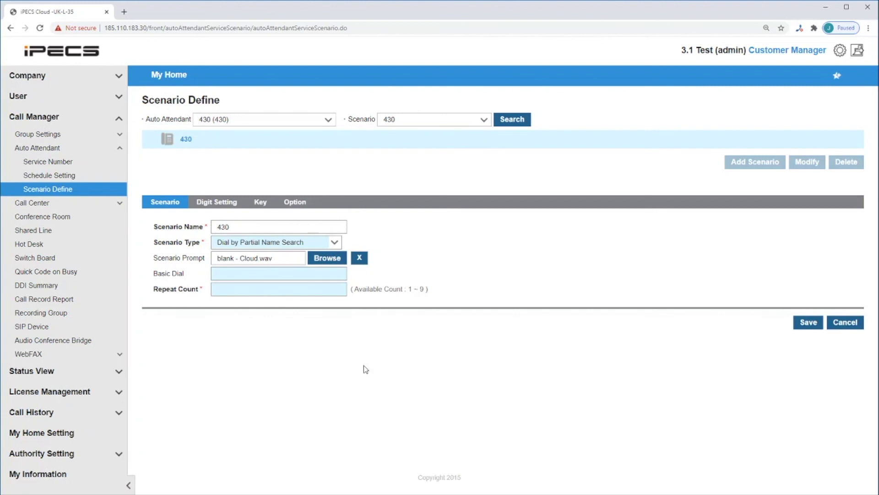
left_click(324, 244)
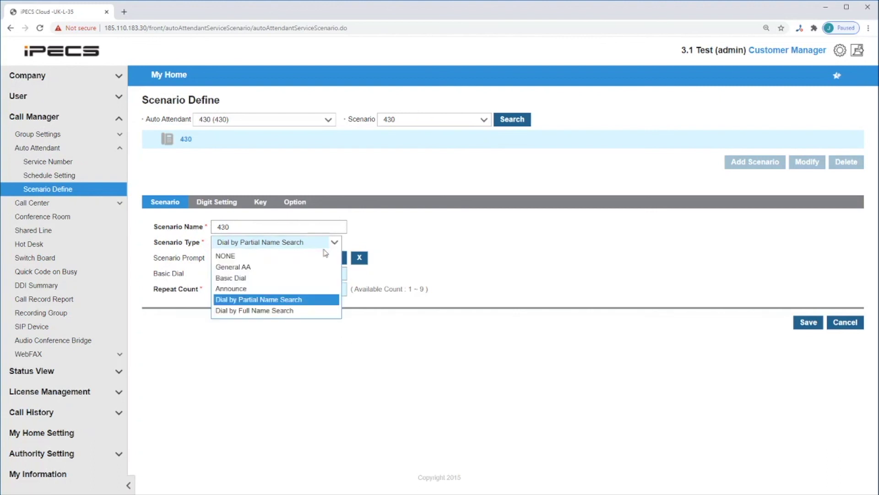
left_click(297, 311)
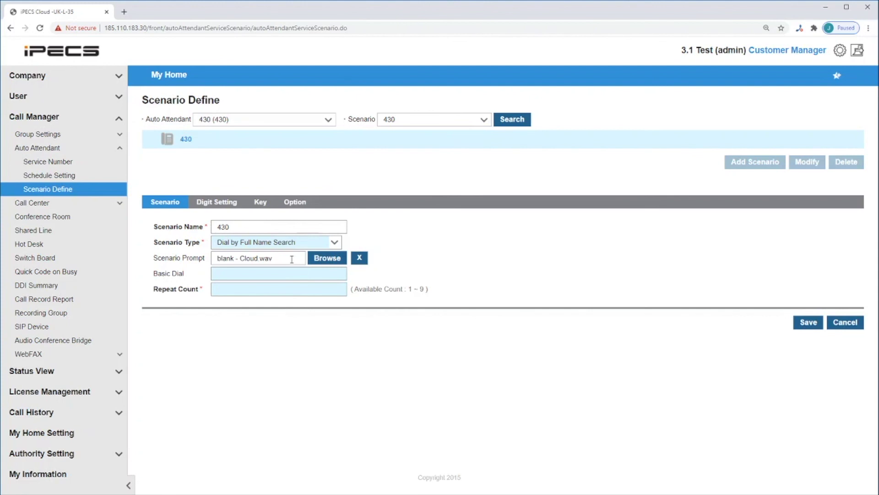
- Set the repeat count to 1 and view the scenario's announcement options
left_click(266, 292)
type("1")
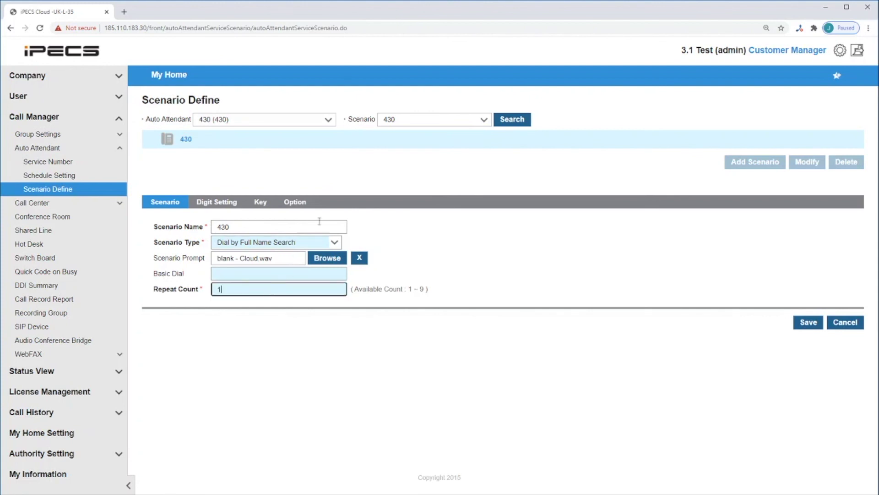
left_click(305, 202)
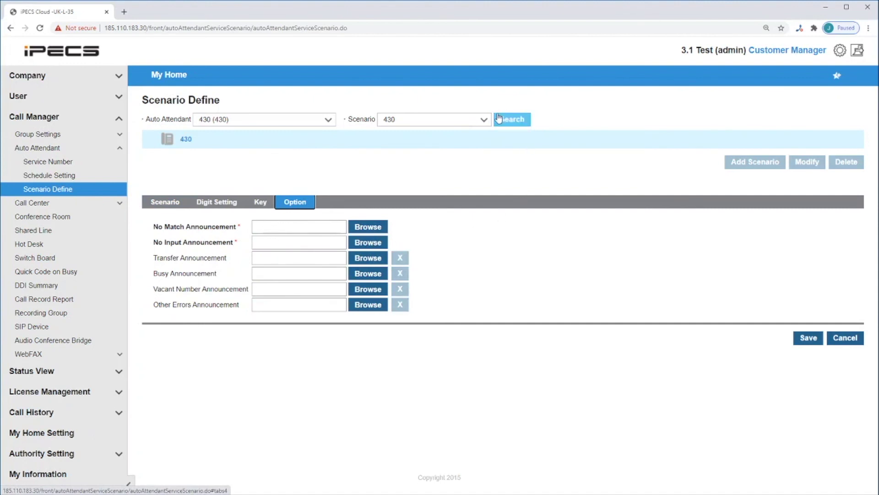
left_click(484, 119)
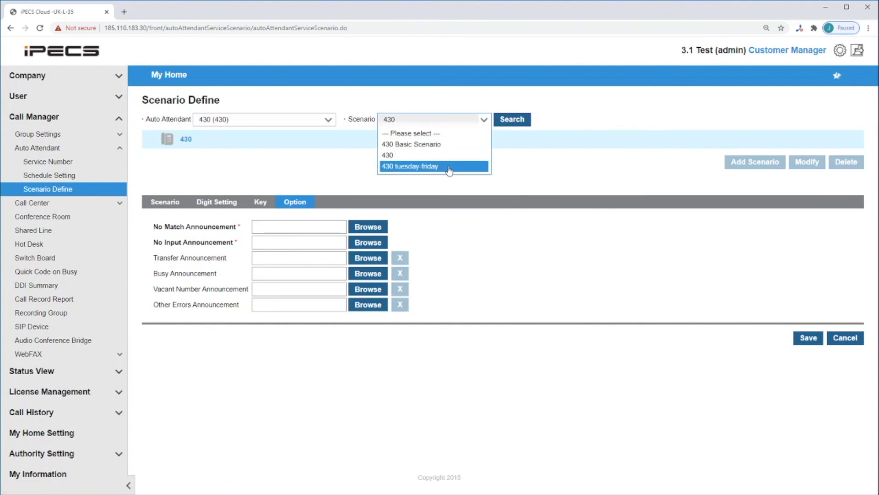